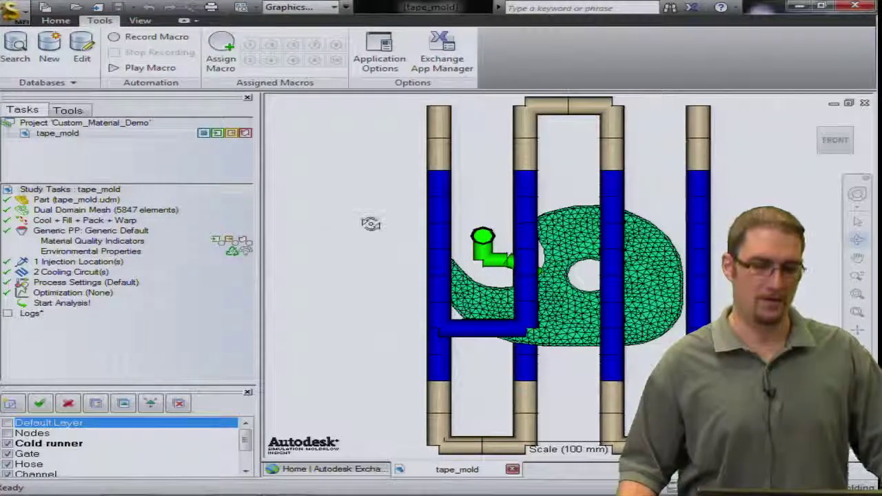
- From the Generic PP material selection, import Sample_PS.21000.udb, overwriting the existing copy
click(56, 20)
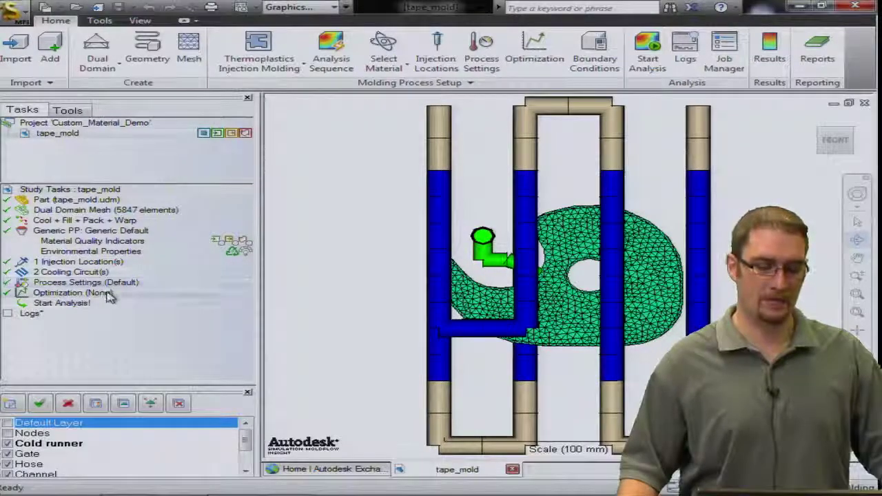
double_click(71, 232)
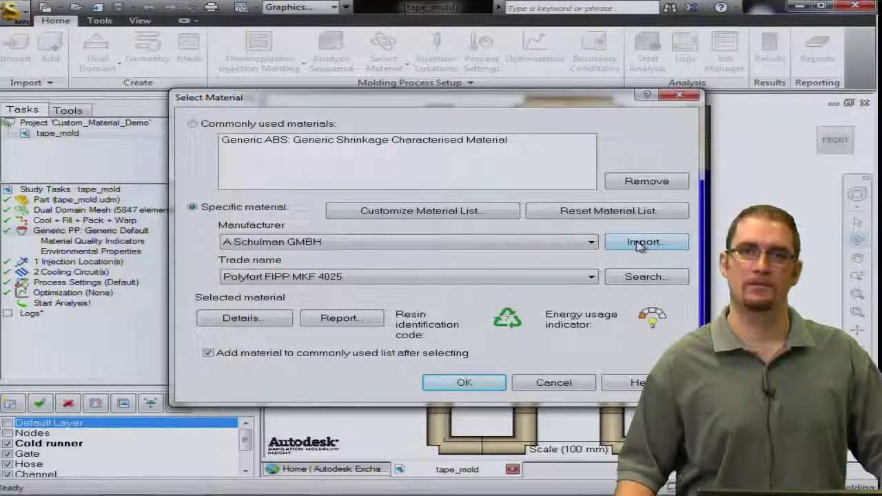
click(638, 244)
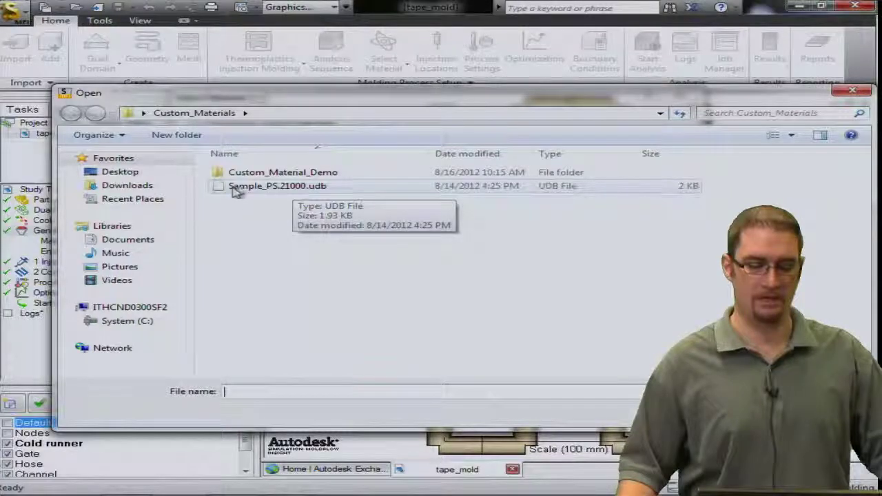
double_click(282, 188)
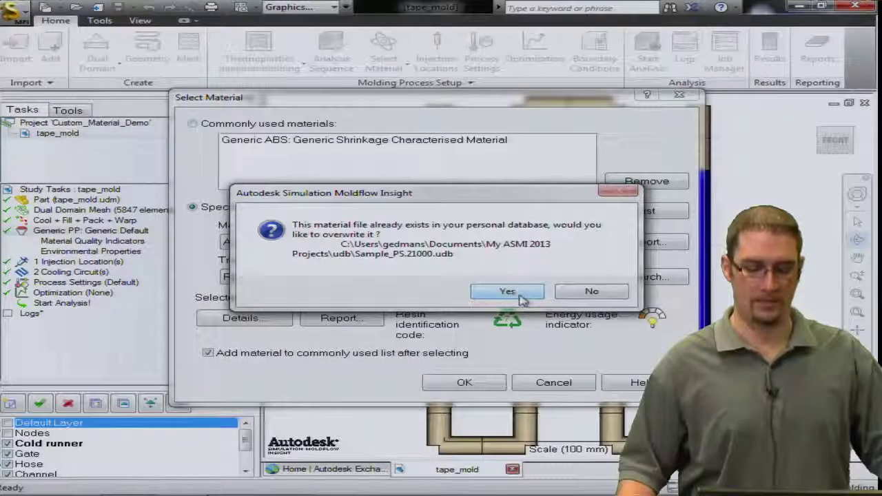
click(510, 293)
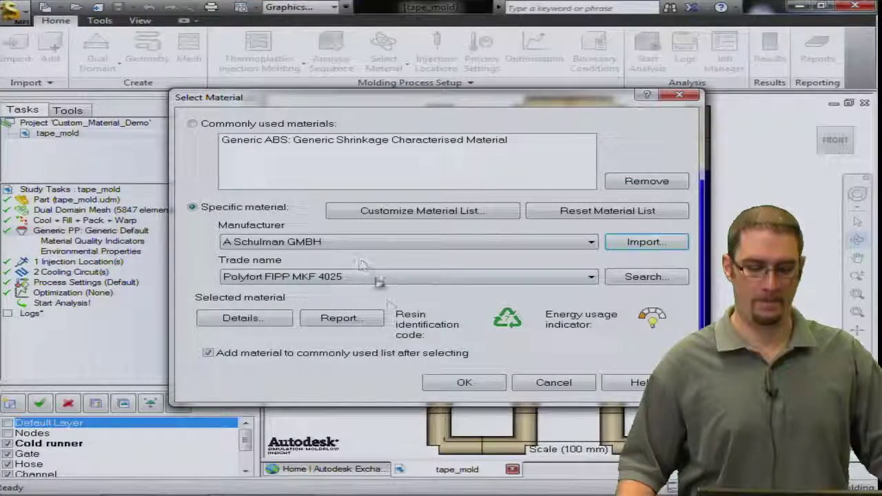
click(446, 242)
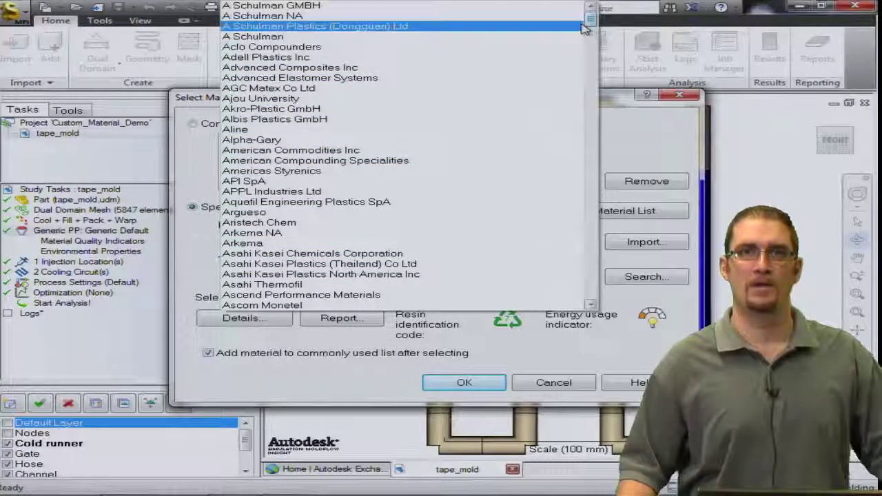
- Confirm manufacturer Sample PS offers trade name PS 143, then cancel without changing the material
drag(589, 23, 611, 300)
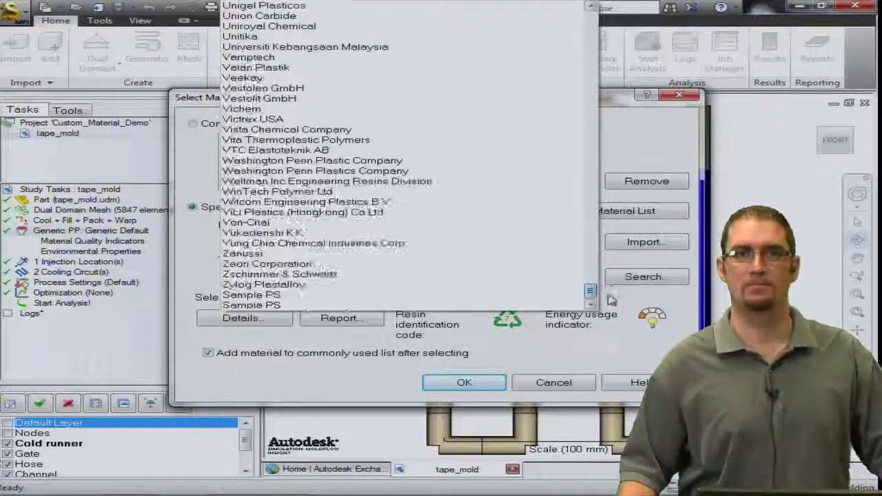
click(347, 300)
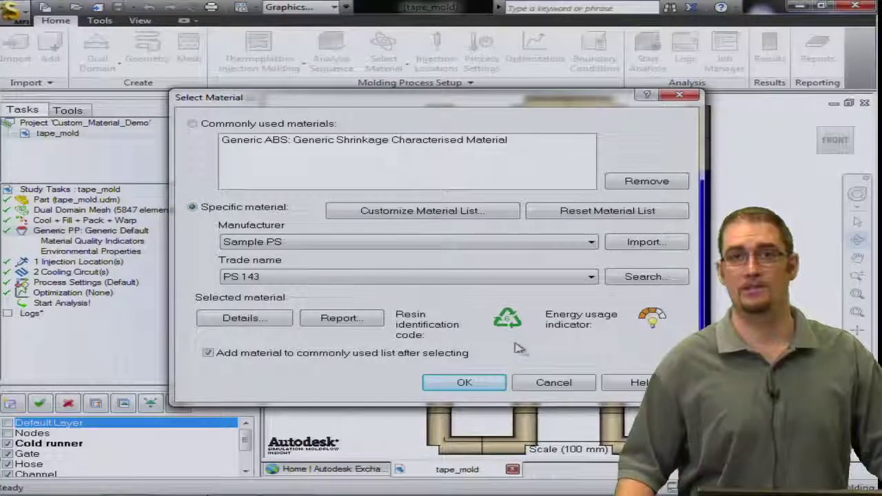
click(528, 384)
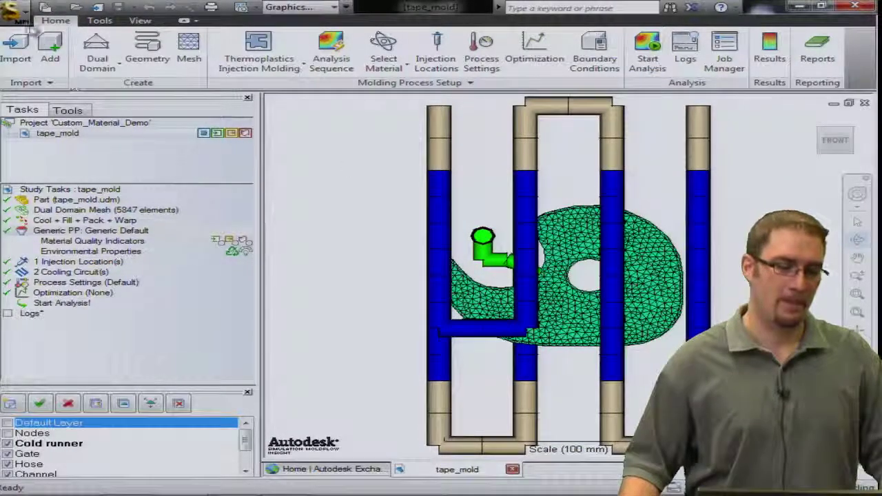
- Start a new Thermoplastics material database from Tools > Databases and bring up its file-name window
click(100, 20)
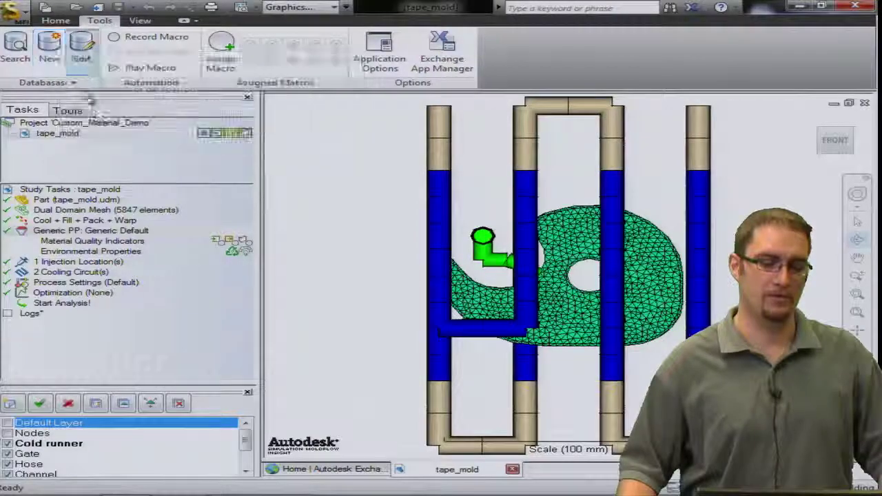
click(46, 61)
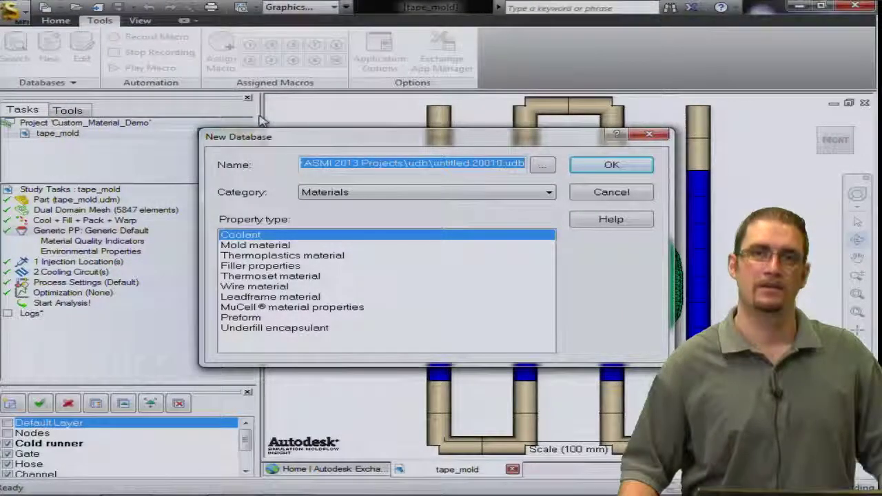
click(541, 166)
key(Escape)
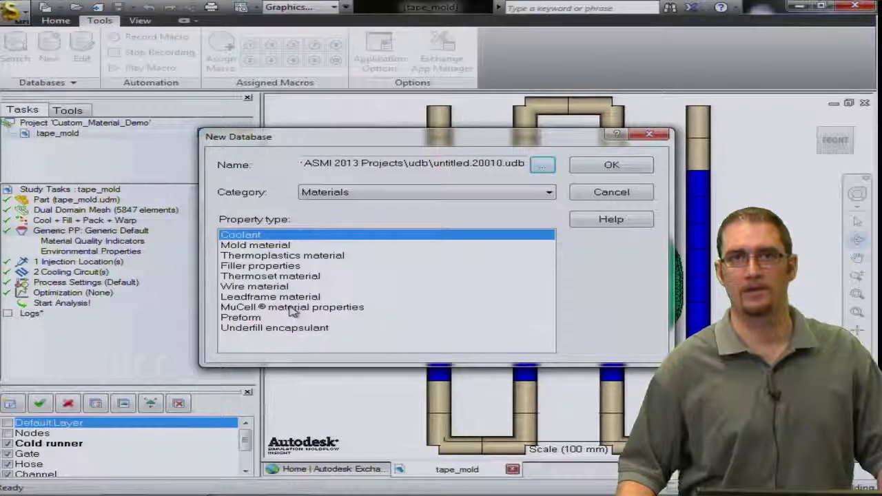
click(248, 256)
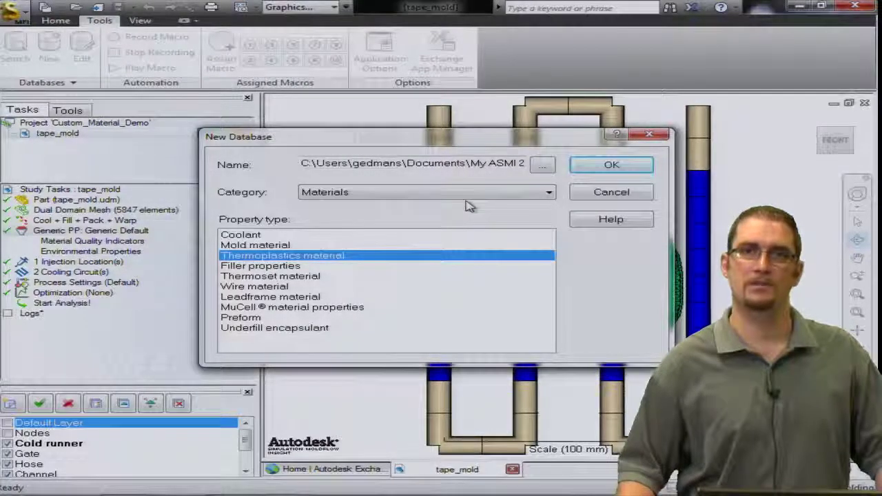
click(542, 166)
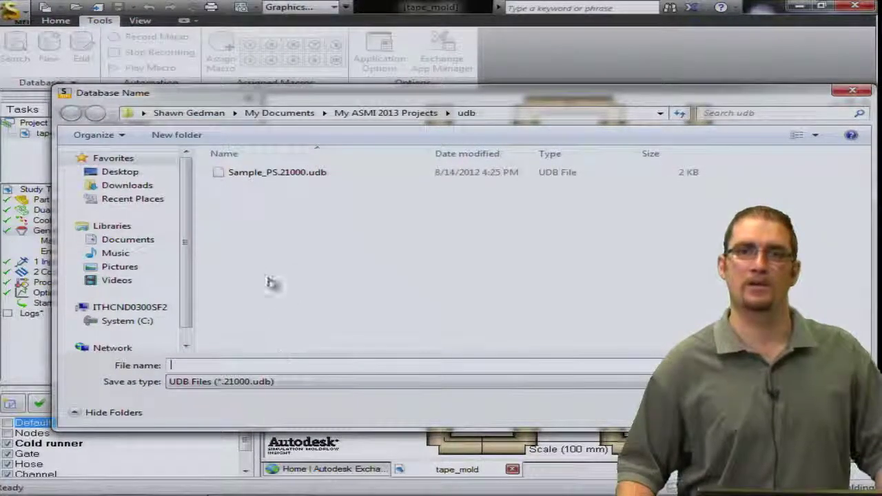
- Name the new database file 'shawn Materials' in the udb folder and save the name
click(285, 361)
text(shawn)
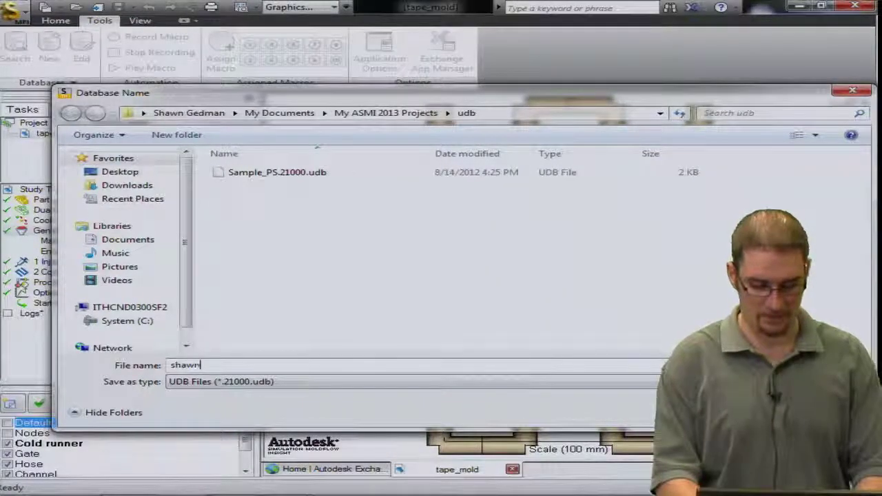
text( Matt)
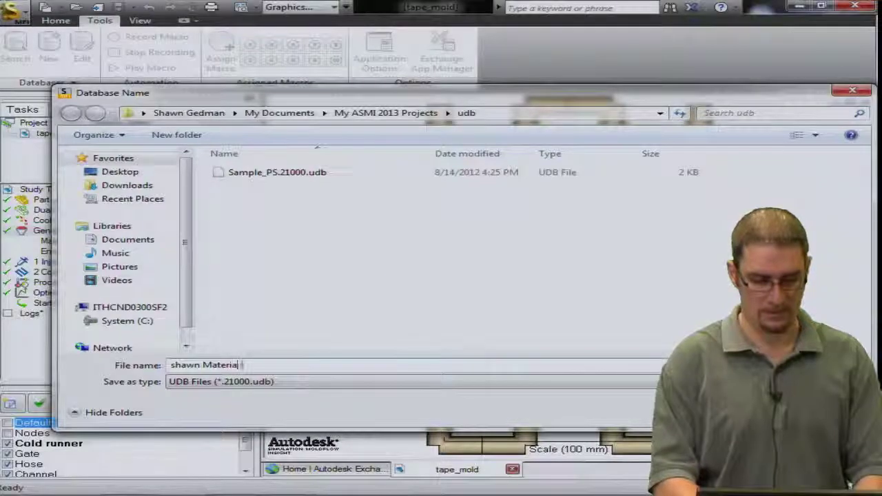
key(BackSpace)
key(BackSpace)
key(BackSpace)
text(ls)
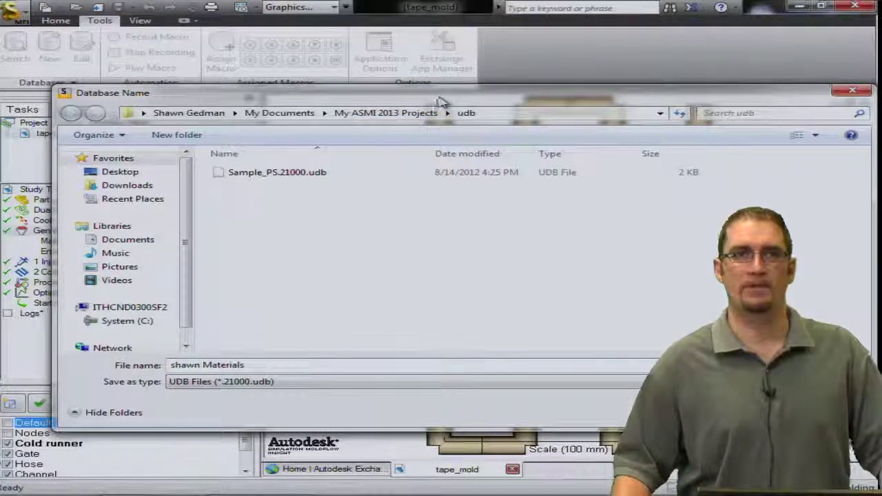
drag(444, 100, 387, 49)
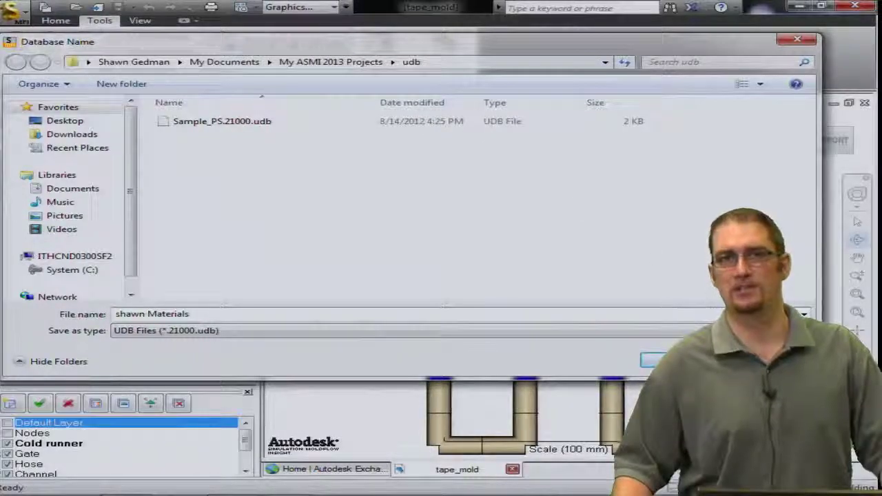
click(653, 363)
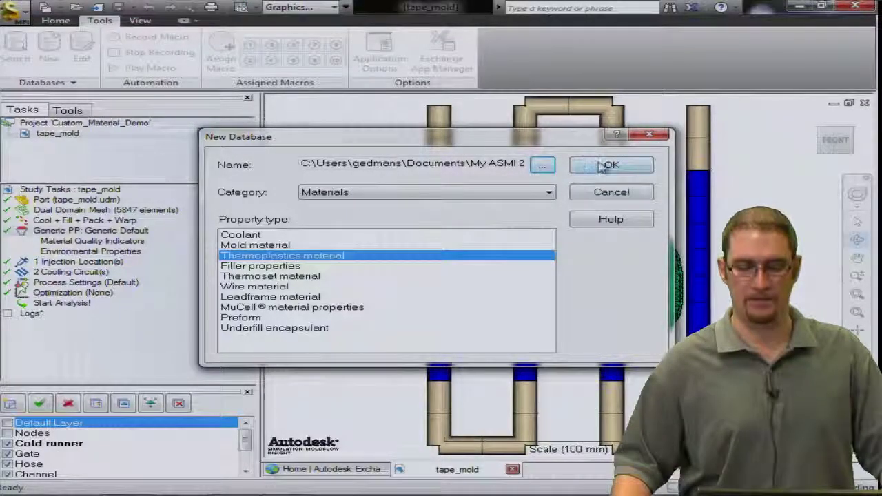
- Create the shawn Materials database and copy the (10% Rubber) ABS material into it from the system list
click(634, 166)
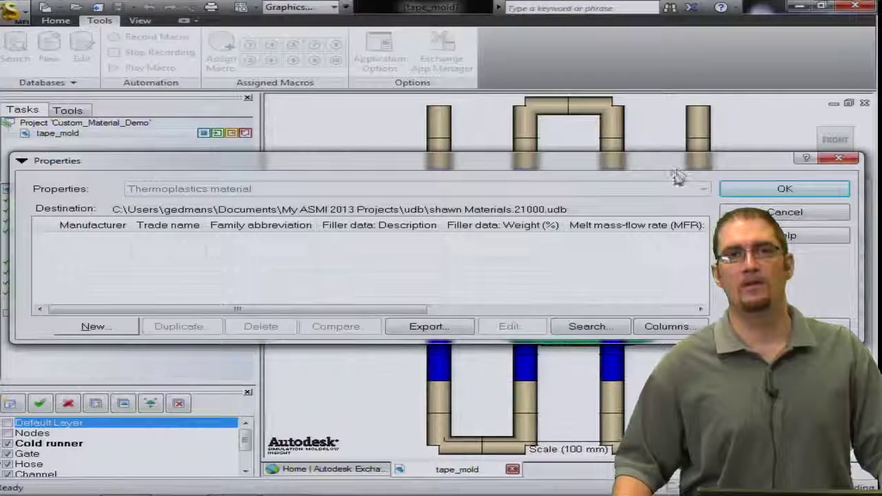
drag(672, 168, 692, 97)
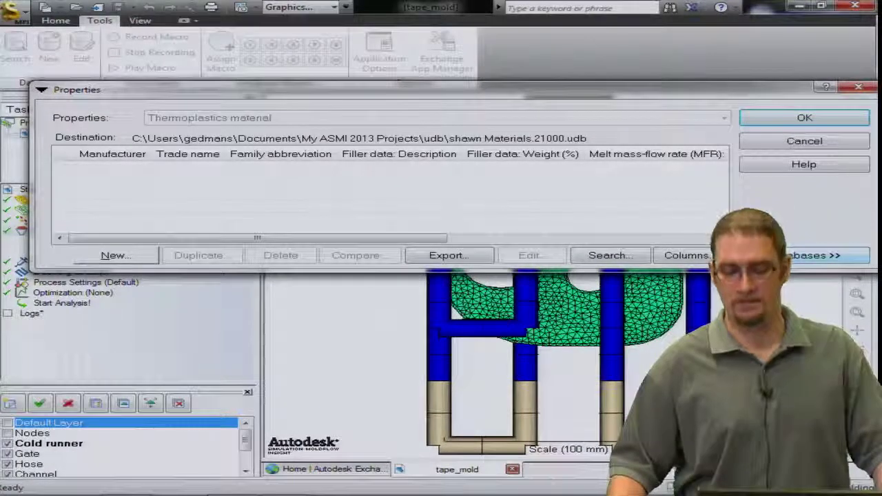
click(820, 255)
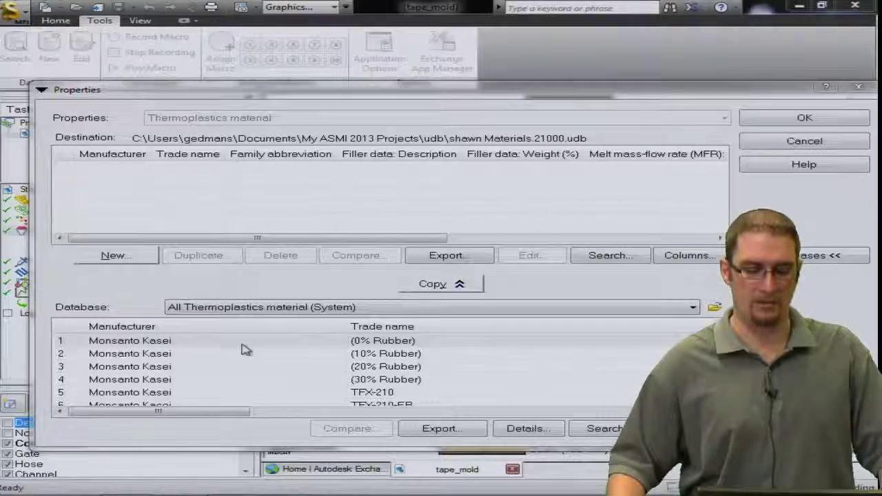
click(158, 353)
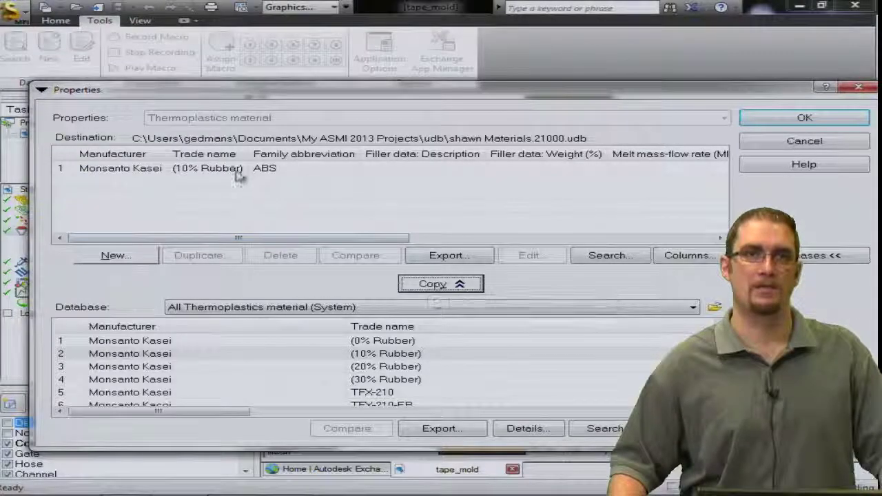
click(235, 172)
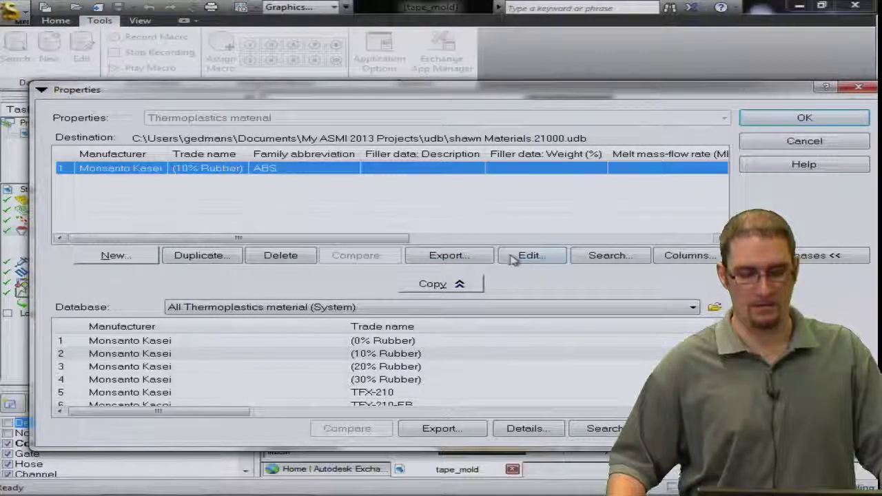
- Delete the trial ABS entry and copy PS 143 from Desktop\Custom_Materials\Sample_PS.21000.udb
click(300, 255)
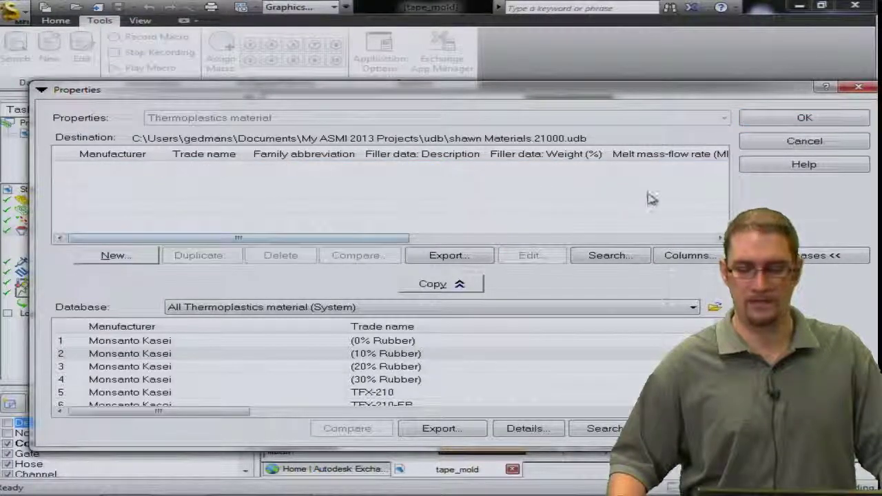
click(714, 306)
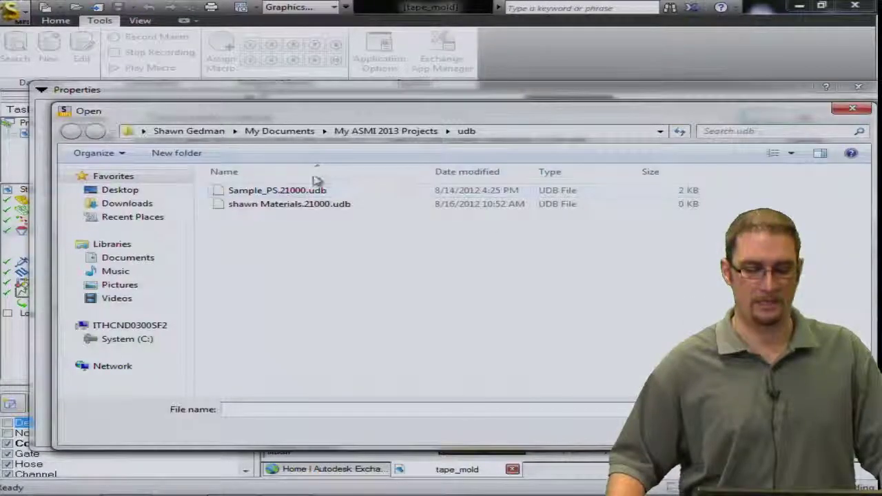
click(136, 193)
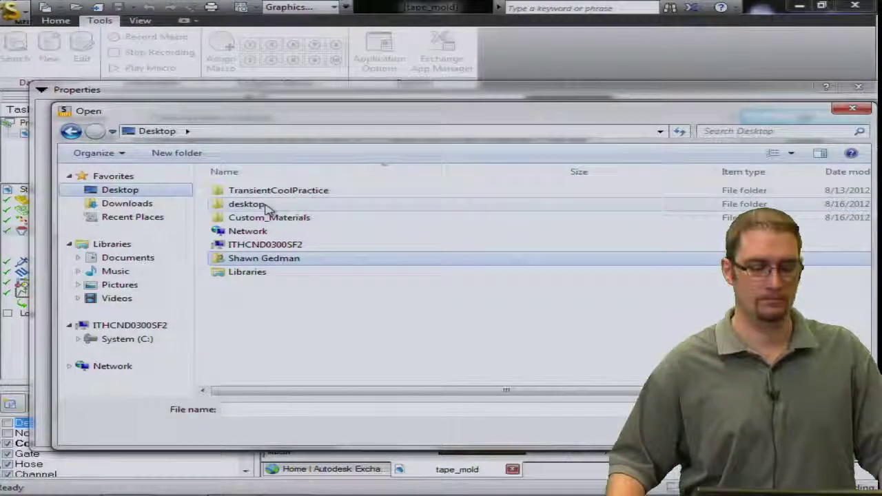
click(265, 206)
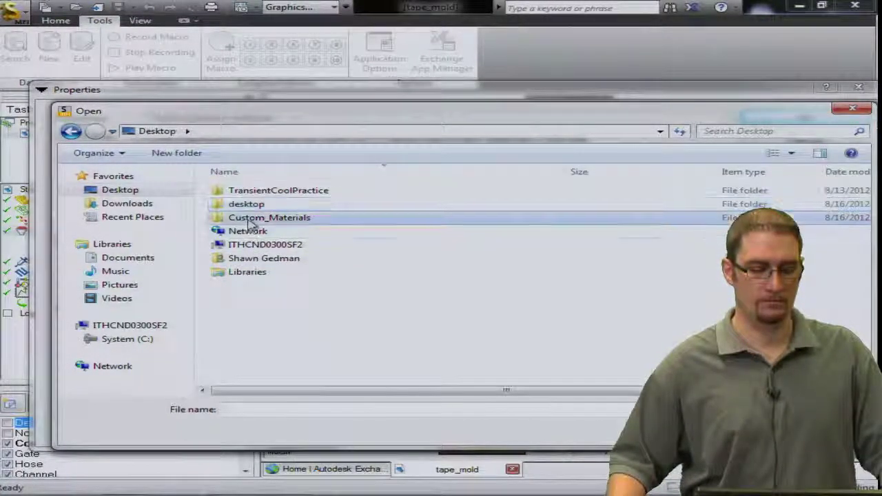
double_click(250, 219)
double_click(239, 204)
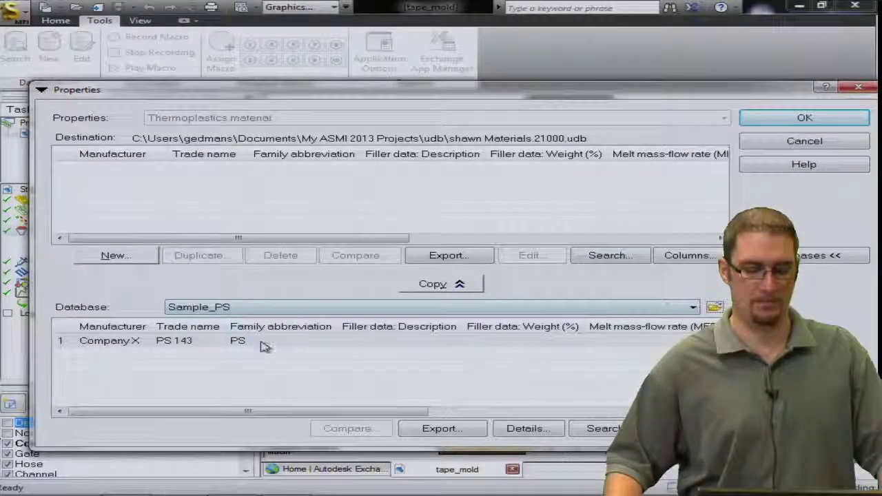
click(430, 284)
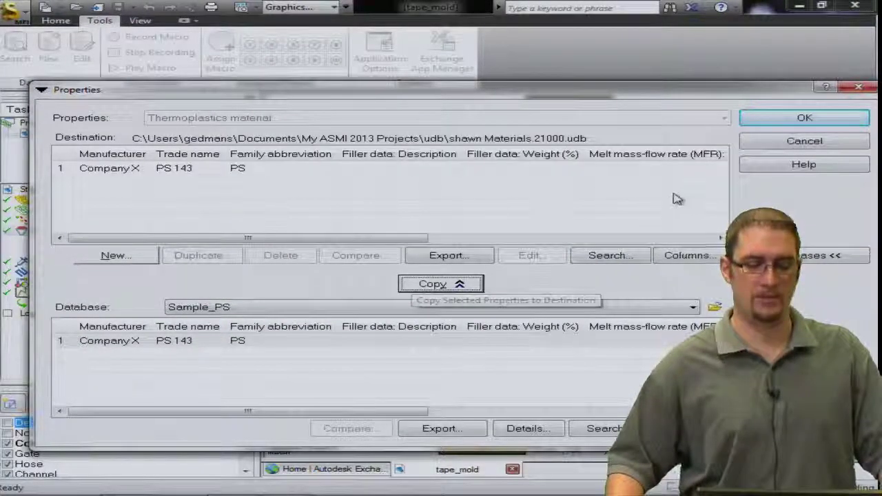
click(168, 169)
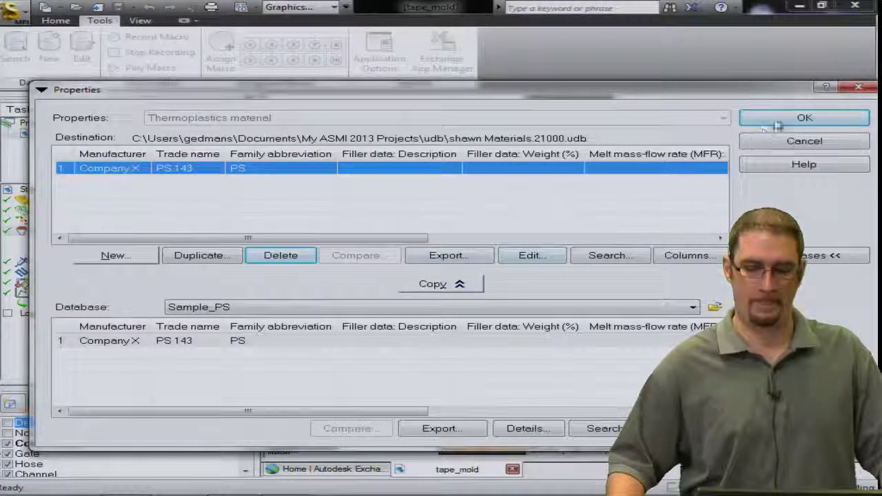
- Save shawn Materials, verify PS 143 appears under manufacturer Shawn Materials, then cancel
click(803, 120)
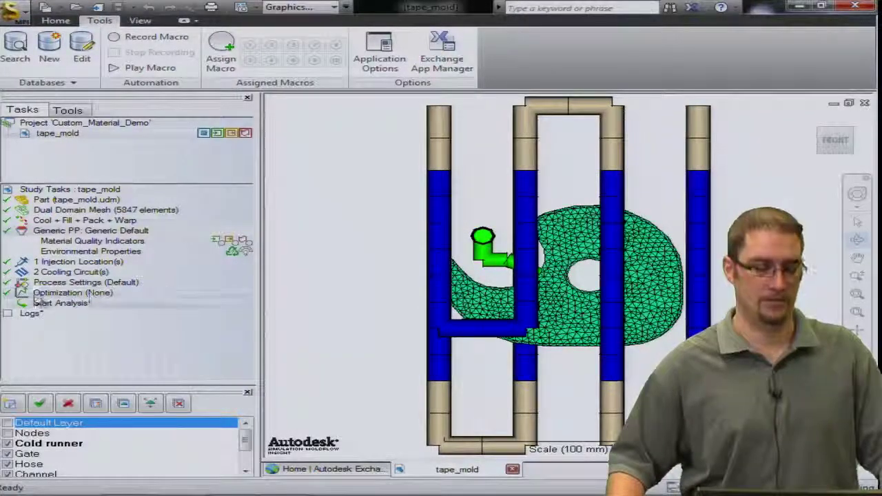
double_click(42, 233)
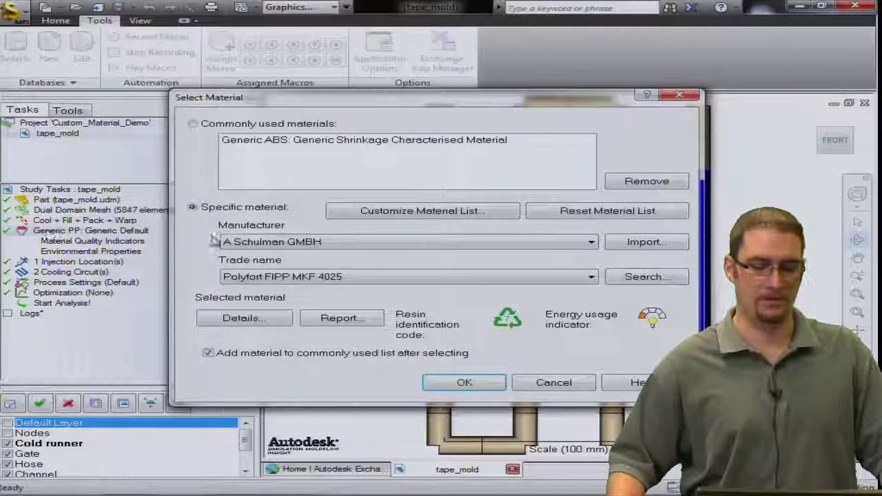
click(386, 243)
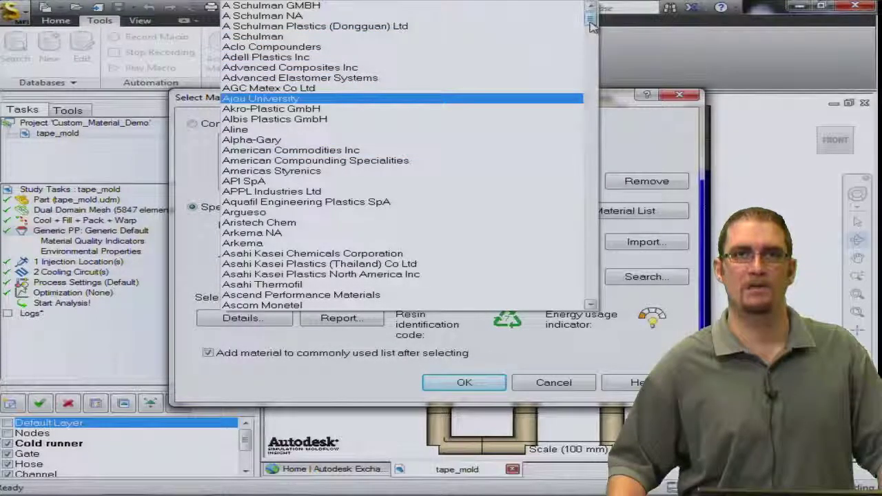
drag(591, 24, 625, 308)
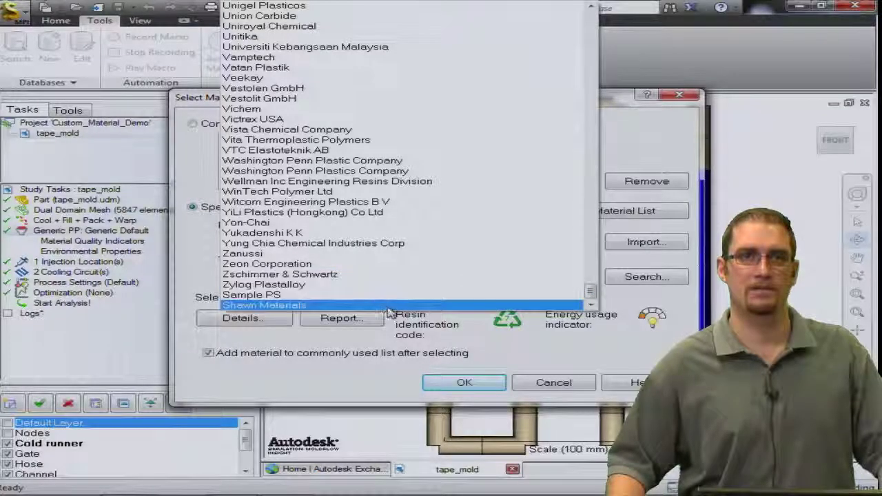
click(267, 305)
click(310, 277)
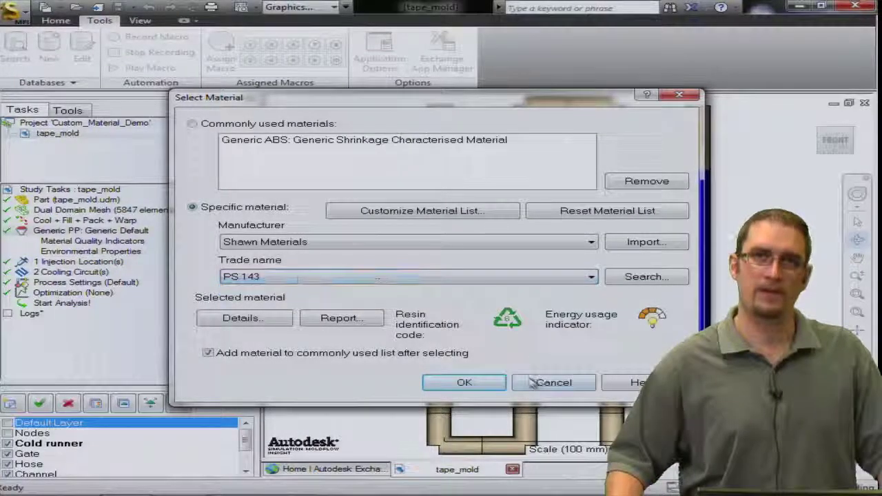
click(570, 383)
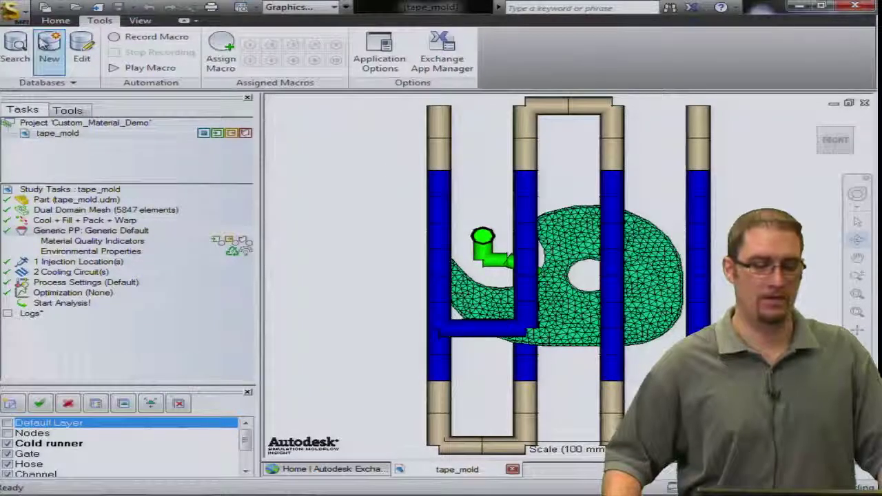
- Reopen shawn Materials.21000.udb for editing through Databases > Edit, showing its PS 143 entry
click(82, 53)
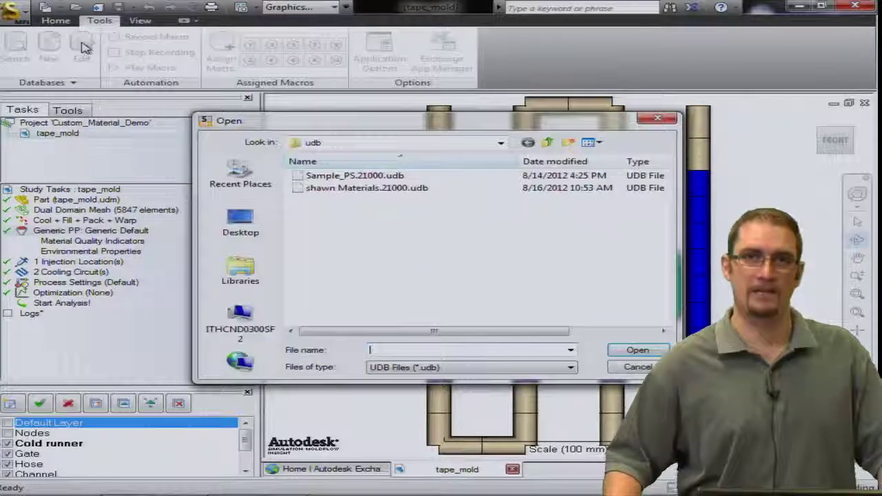
double_click(403, 188)
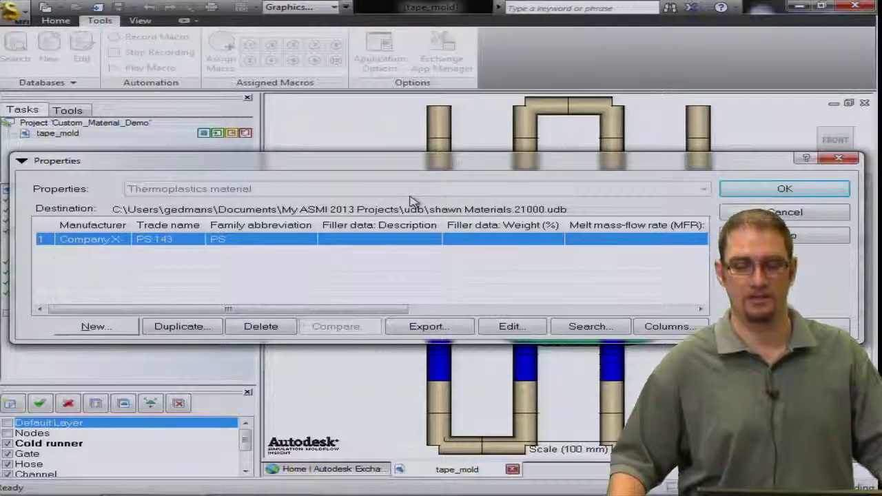